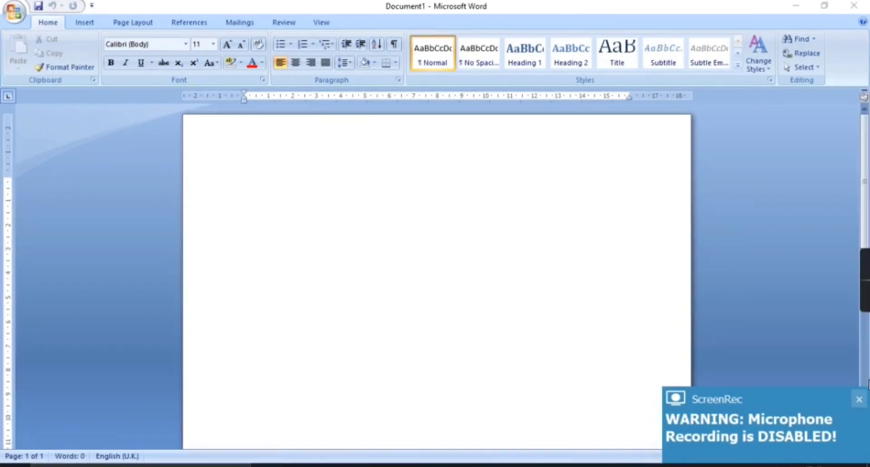
# Add a Plain Number 1 page number at the top left of the page, then close the header
pyautogui.click(858, 400)
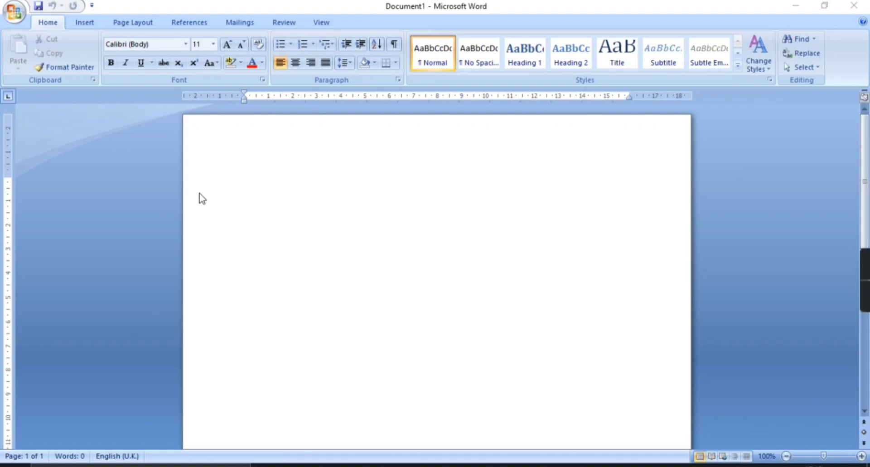
pyautogui.scroll(-3, 219, 230)
pyautogui.scroll(-5, 220, 233)
pyautogui.scroll(-5, 225, 283)
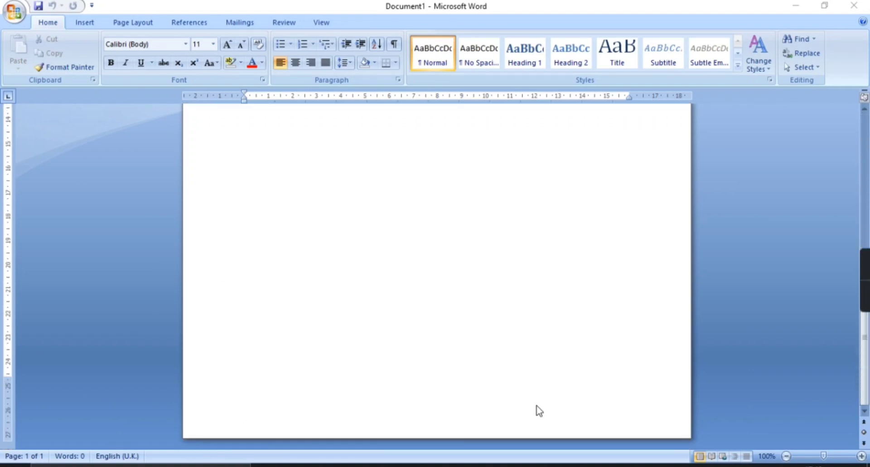
pyautogui.scroll(5, 310, 253)
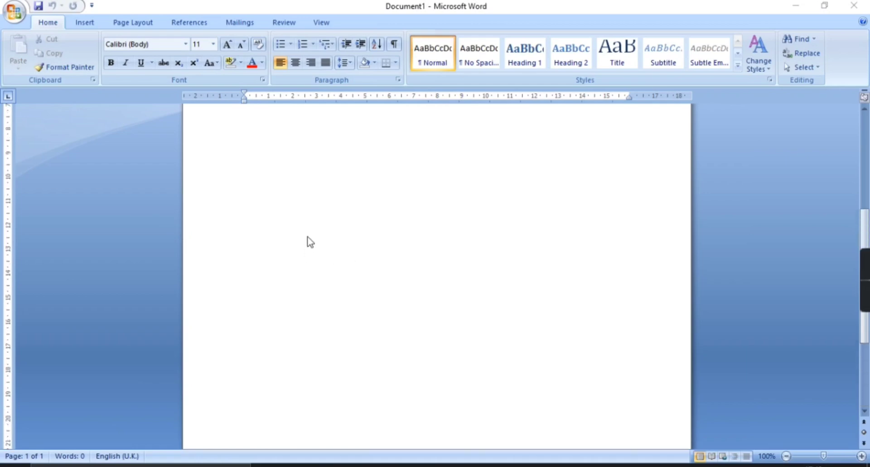
pyautogui.scroll(3, 311, 236)
pyautogui.scroll(3, 312, 229)
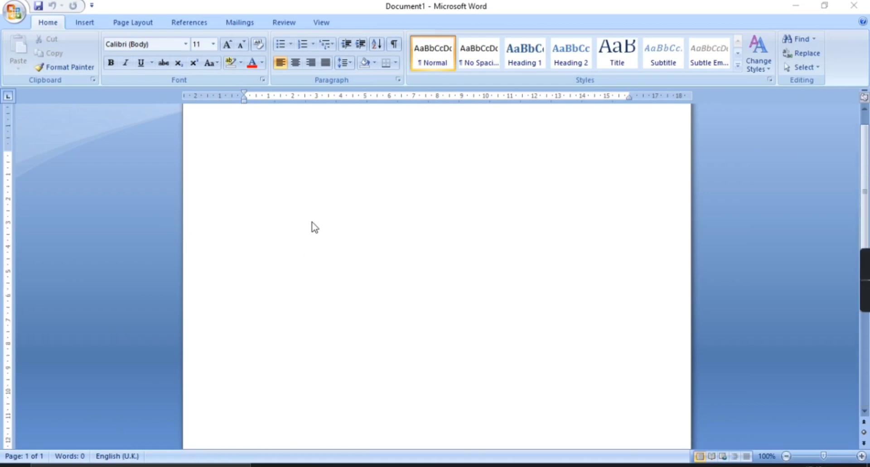
pyautogui.scroll(5, 314, 227)
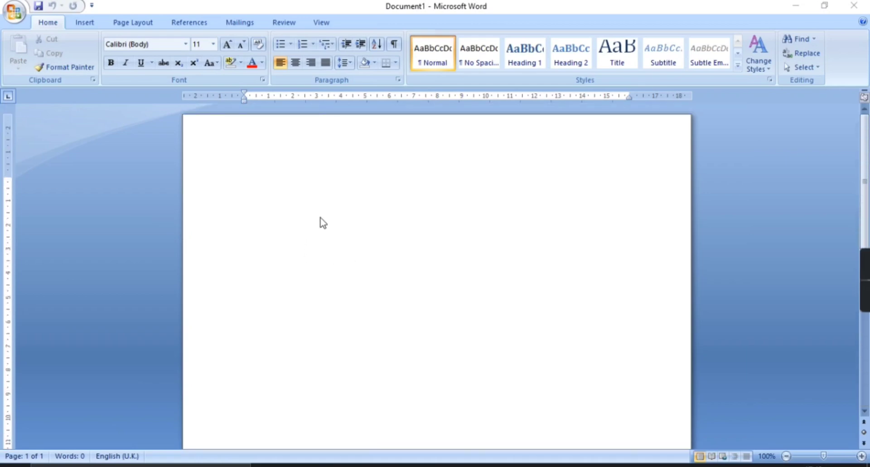
pyautogui.scroll(-5, 320, 275)
pyautogui.scroll(-5, 320, 275)
pyautogui.scroll(-3, 319, 275)
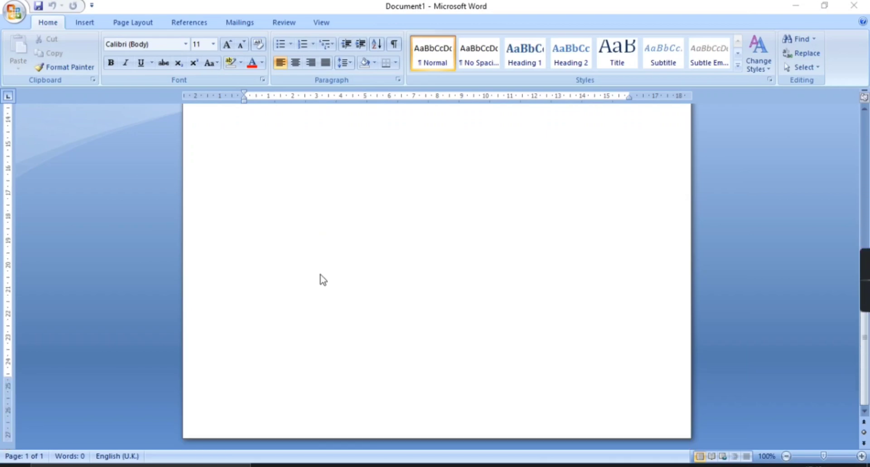
pyautogui.scroll(3, 319, 273)
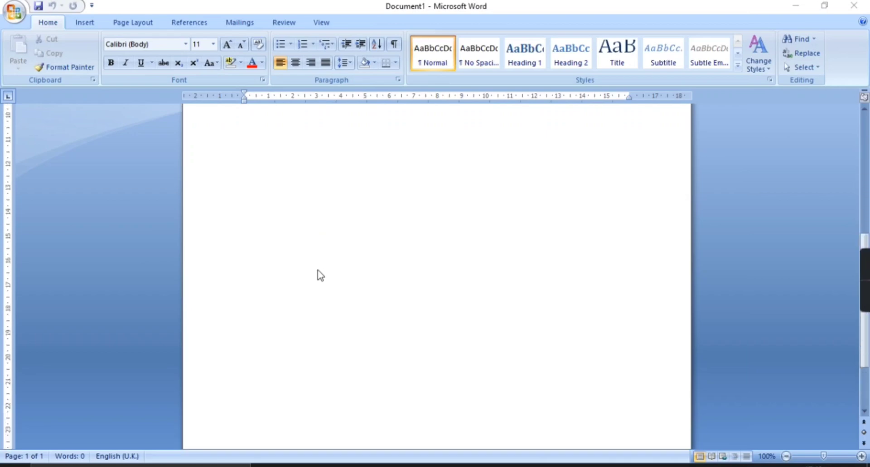
pyautogui.click(86, 22)
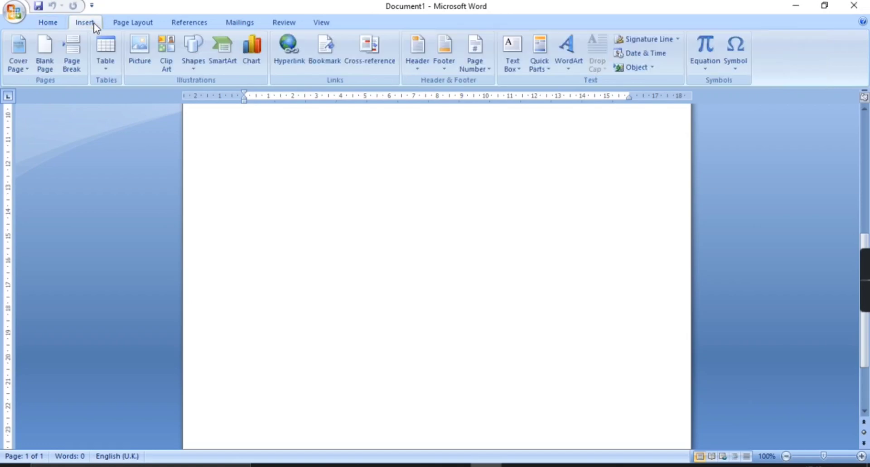
pyautogui.click(485, 72)
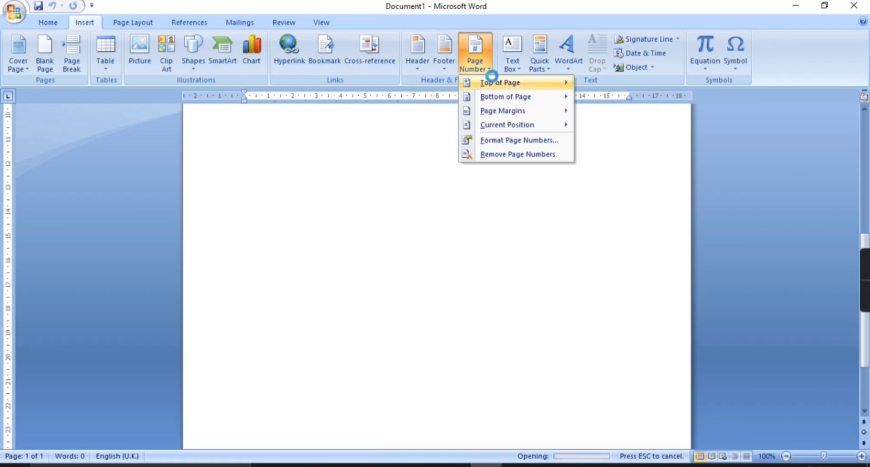
pyautogui.moveTo(491, 77)
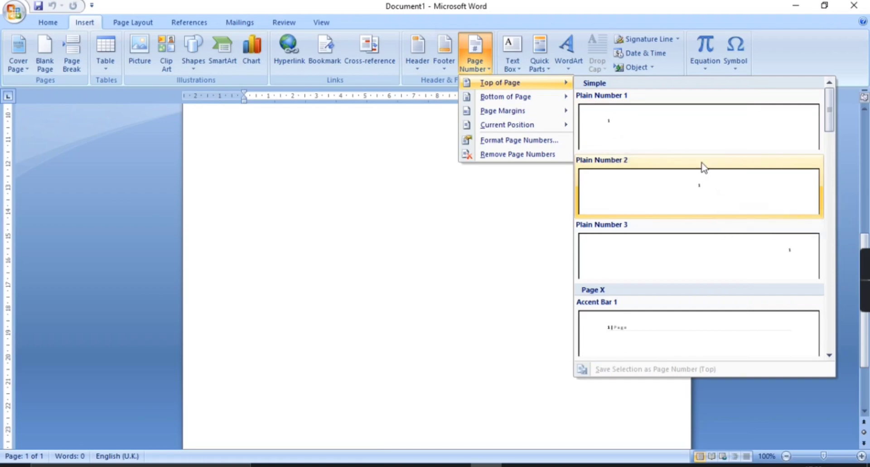
pyautogui.click(674, 136)
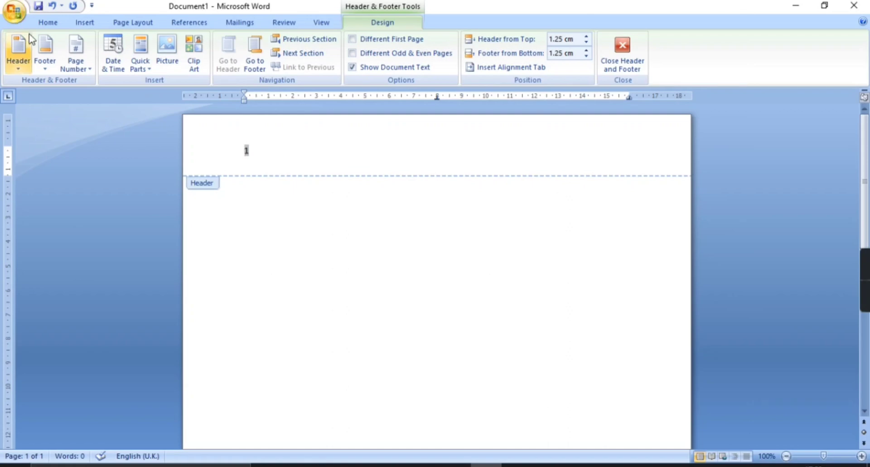
pyautogui.click(78, 24)
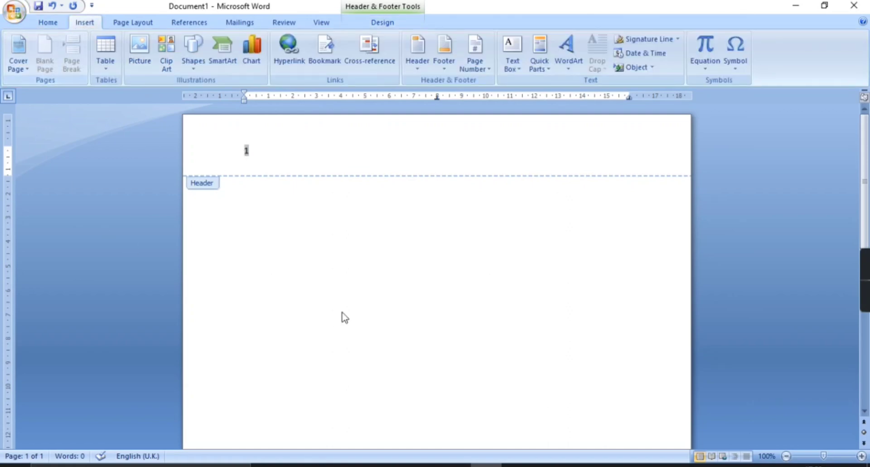
pyautogui.doubleClick(384, 310)
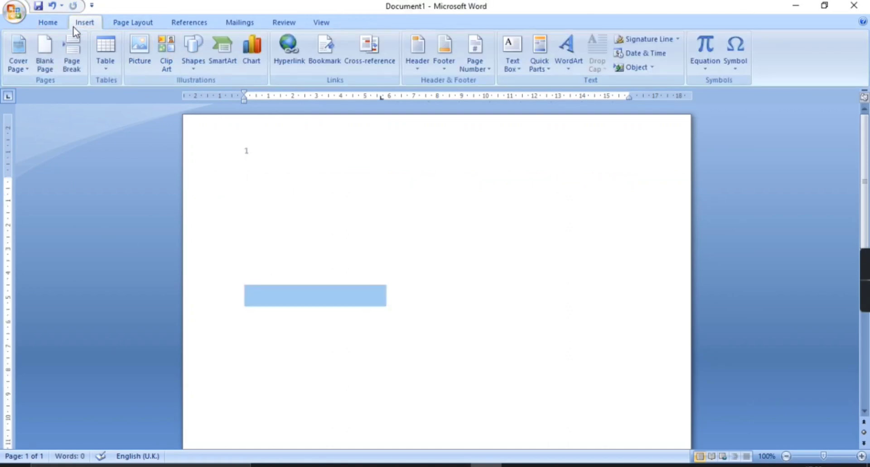
# Insert a Blank Page so the document runs to two pages, then return to page 1
pyautogui.click(45, 54)
pyautogui.scroll(-2, 256, 308)
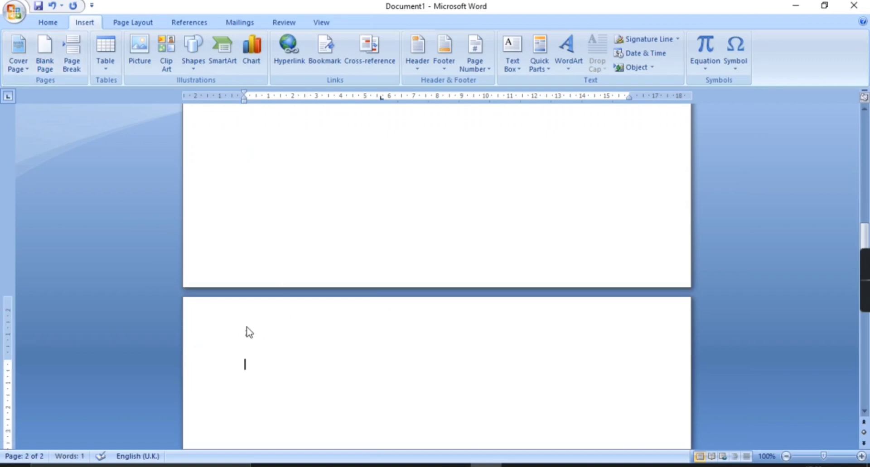
pyautogui.scroll(-2, 267, 349)
pyautogui.scroll(5, 267, 331)
pyautogui.scroll(8, 268, 328)
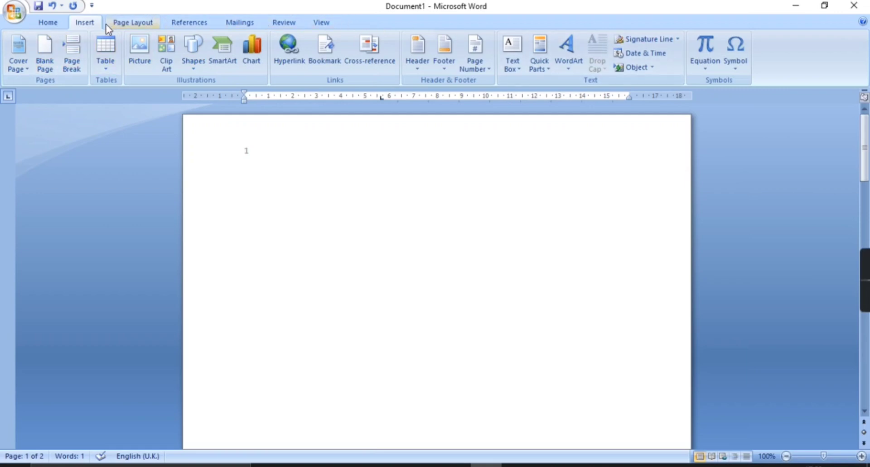
# Replace the top-of-page numbers with the Circle style from the With Shapes group, then exit the header
pyautogui.click(487, 71)
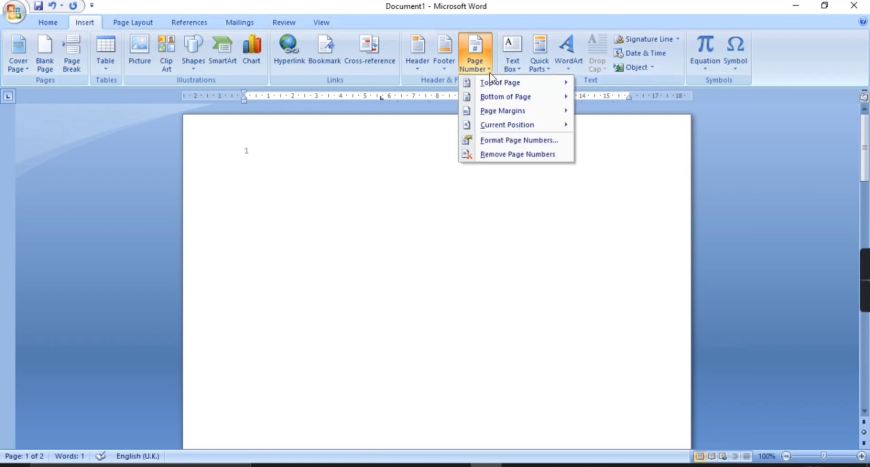
pyautogui.moveTo(498, 83)
pyautogui.scroll(-5, 669, 329)
pyautogui.scroll(-3, 669, 330)
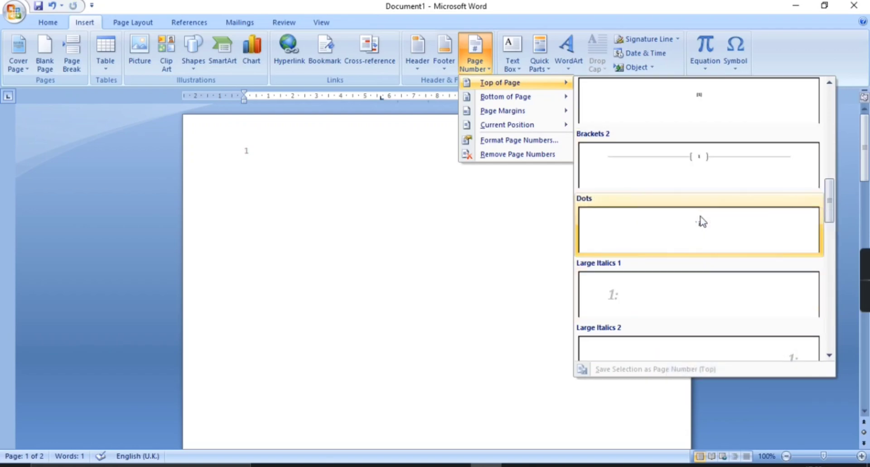
pyautogui.scroll(-2, 702, 226)
pyautogui.scroll(-2, 702, 247)
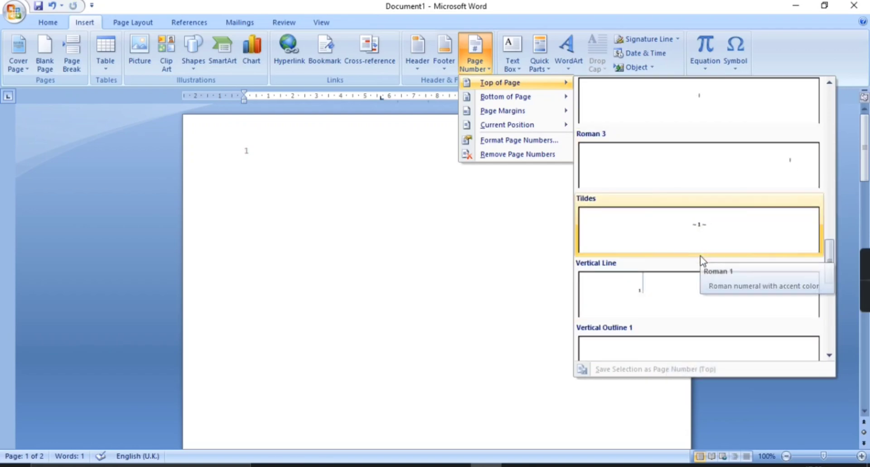
pyautogui.scroll(-5, 701, 256)
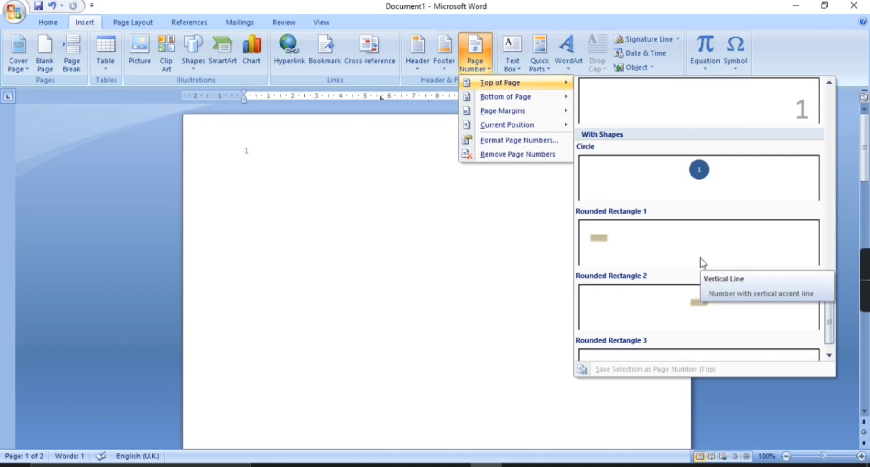
pyautogui.click(701, 175)
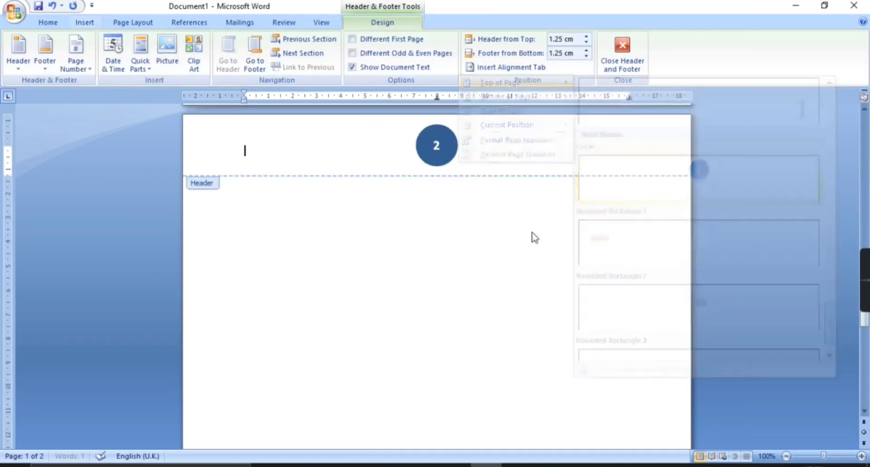
pyautogui.scroll(10, 401, 268)
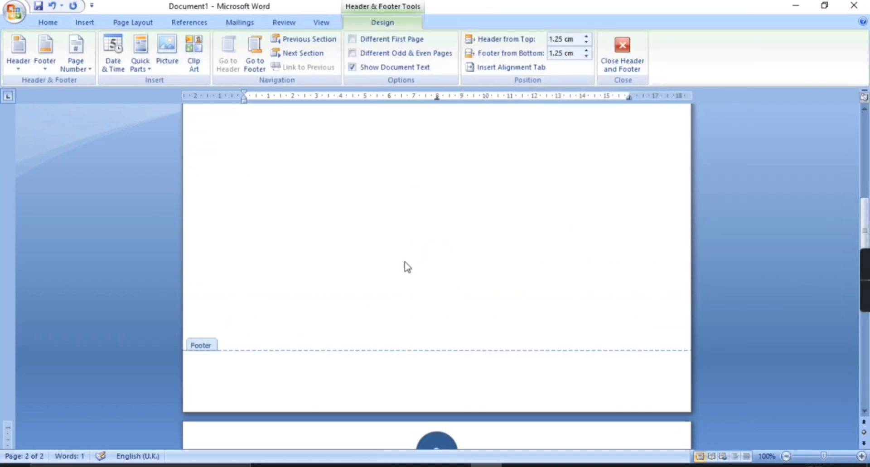
pyautogui.scroll(10, 408, 267)
pyautogui.scroll(5, 404, 266)
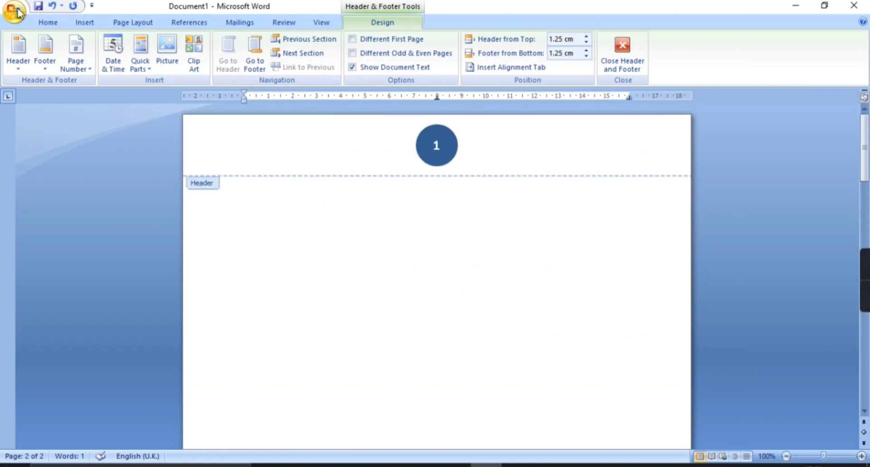
pyautogui.click(85, 22)
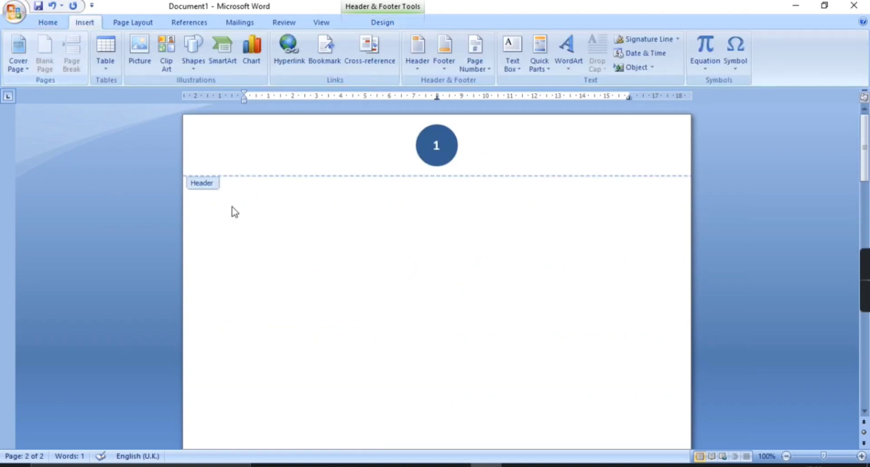
pyautogui.press('Escape')
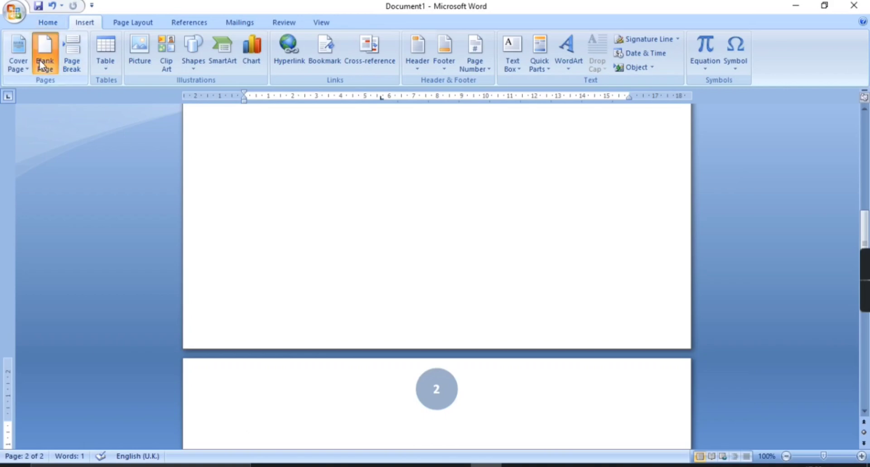
# Add more blank pages to reach six pages, then scroll back to the circled 1 on page 1
pyautogui.click(41, 66)
pyautogui.click(41, 66)
pyautogui.click(41, 66)
pyautogui.click(40, 65)
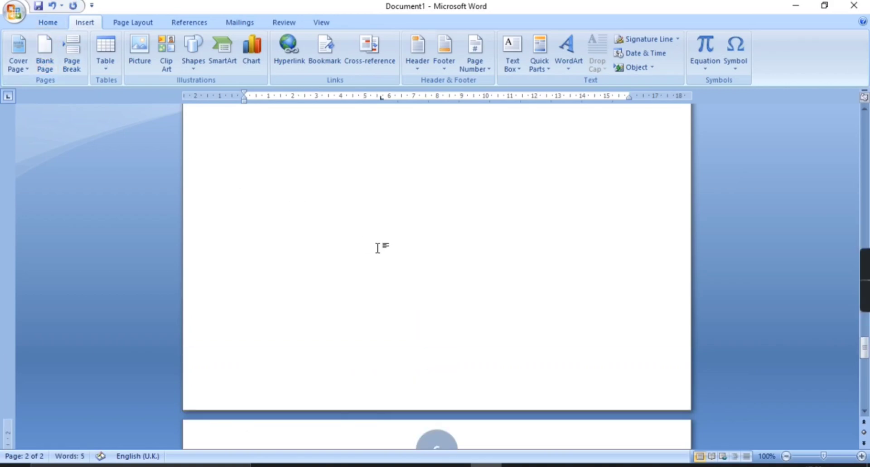
pyautogui.scroll(4, 377, 248)
pyautogui.scroll(4, 377, 248)
pyautogui.scroll(6, 377, 248)
pyautogui.scroll(6, 377, 248)
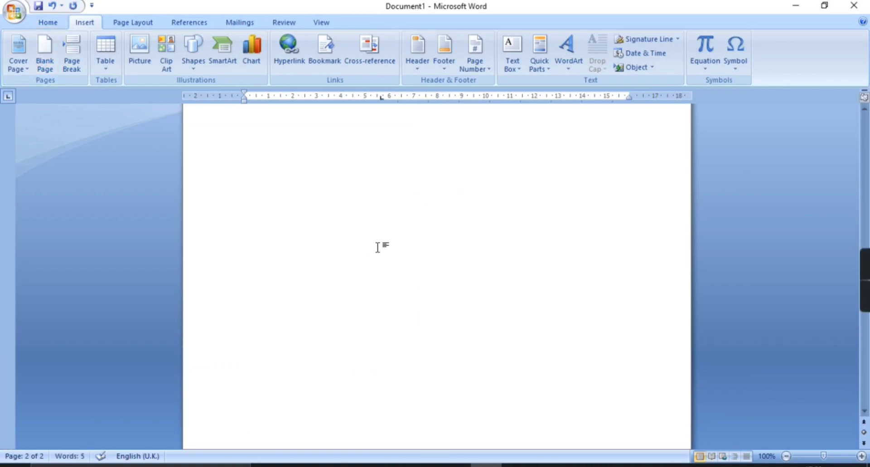
pyautogui.scroll(5, 377, 247)
pyautogui.scroll(5, 381, 245)
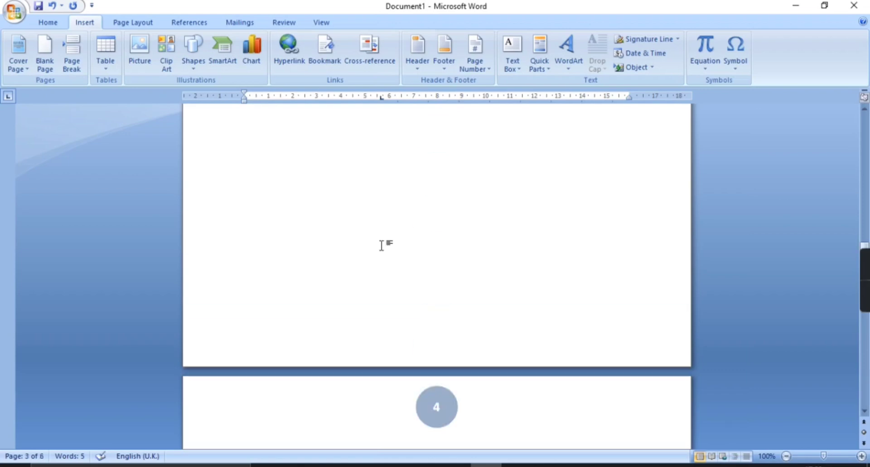
pyautogui.scroll(3, 380, 245)
pyautogui.scroll(3, 408, 246)
pyautogui.scroll(4, 416, 249)
pyautogui.scroll(5, 417, 248)
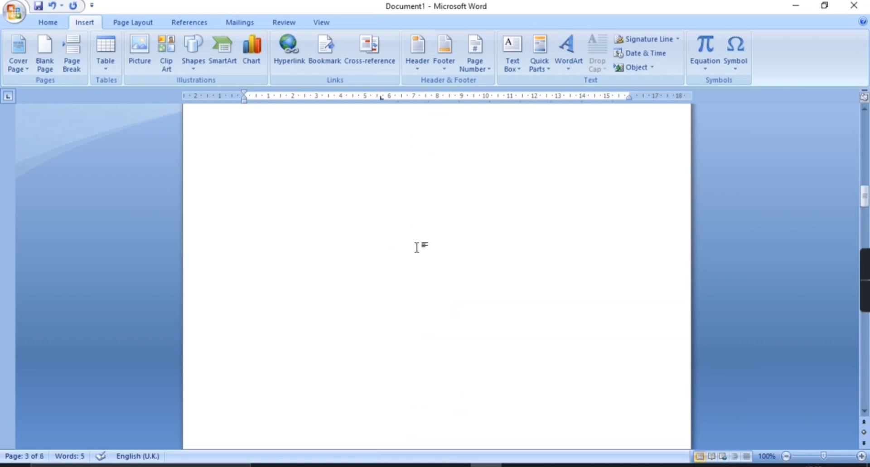
pyautogui.scroll(3, 416, 247)
pyautogui.scroll(4, 416, 247)
pyautogui.scroll(4, 417, 245)
pyautogui.scroll(4, 416, 246)
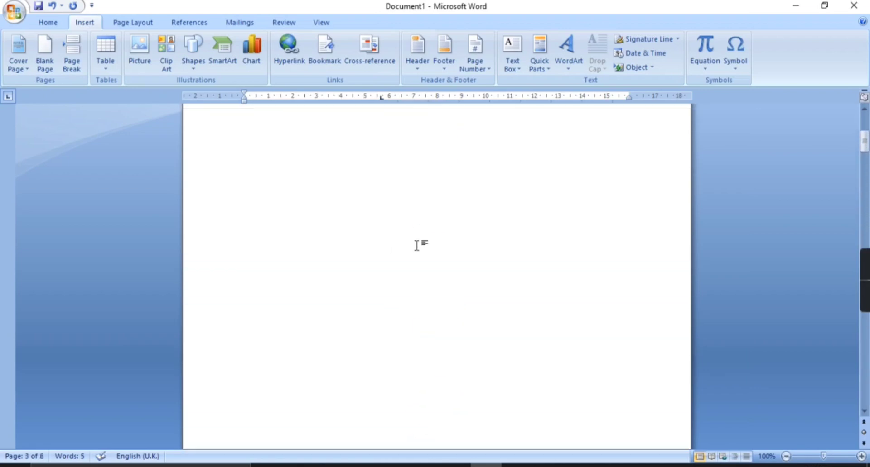
pyautogui.scroll(3, 416, 245)
pyautogui.scroll(2, 418, 246)
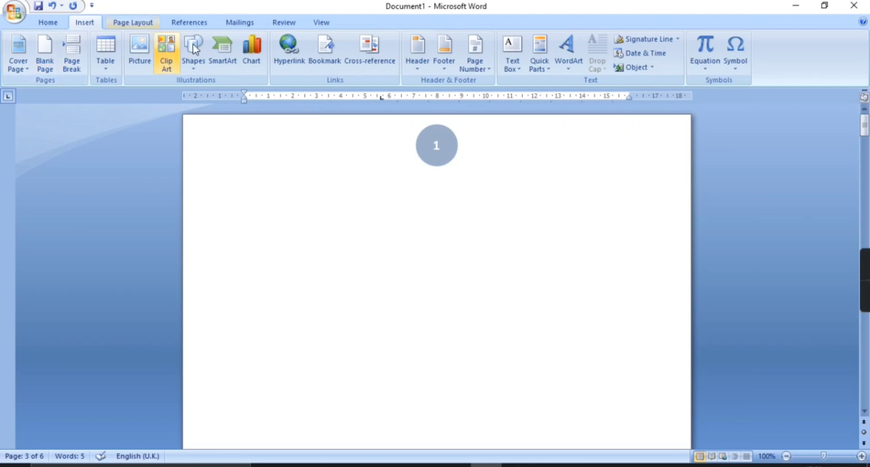
# Use Remove Page Numbers to clear the circled numbers from all six pages
pyautogui.click(477, 72)
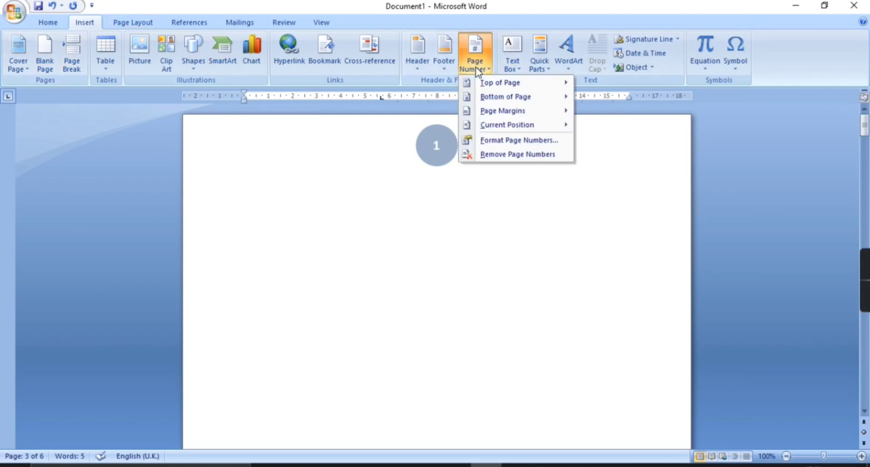
pyautogui.click(499, 150)
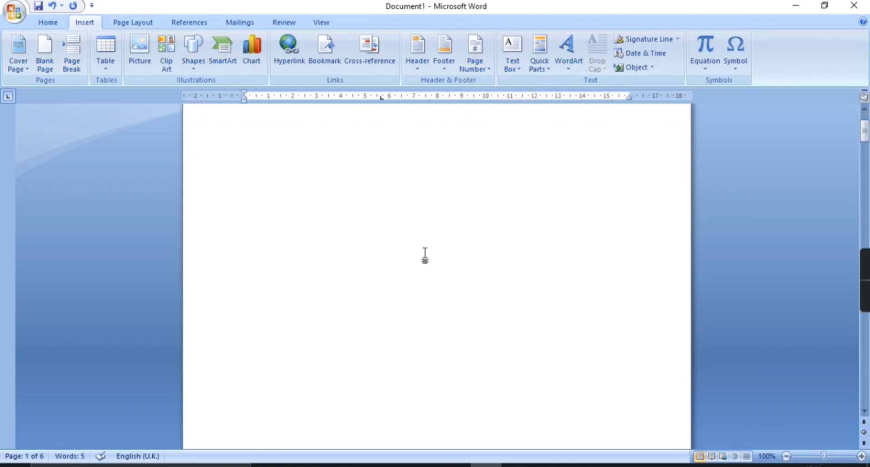
pyautogui.scroll(-5, 516, 249)
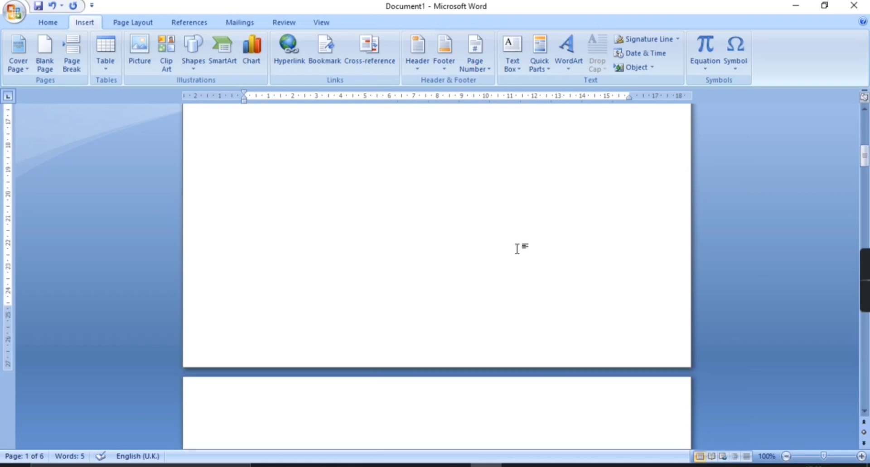
pyautogui.scroll(10, 516, 249)
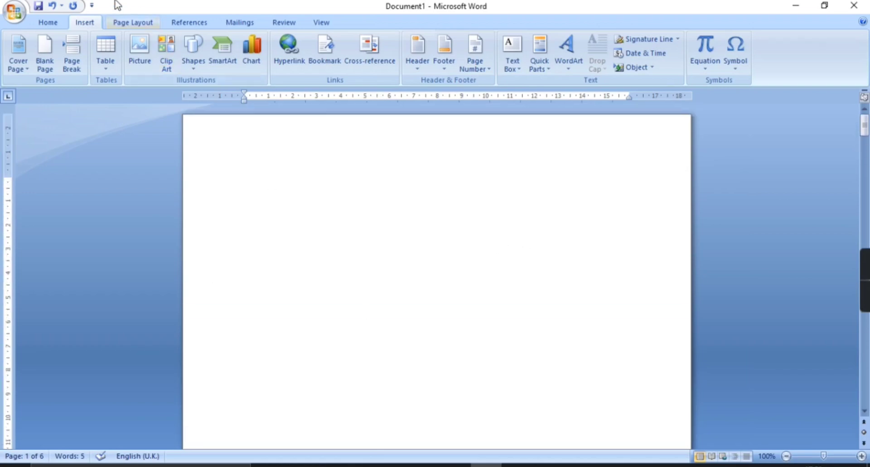
# Insert Accent Bar 1 footer numbers ('1 | Page'), close the footer, and check them across the pages
pyautogui.click(490, 73)
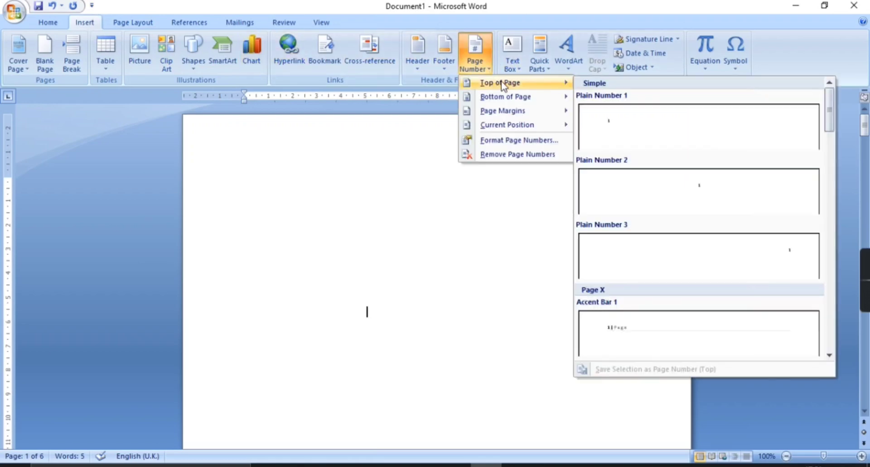
pyautogui.moveTo(507, 101)
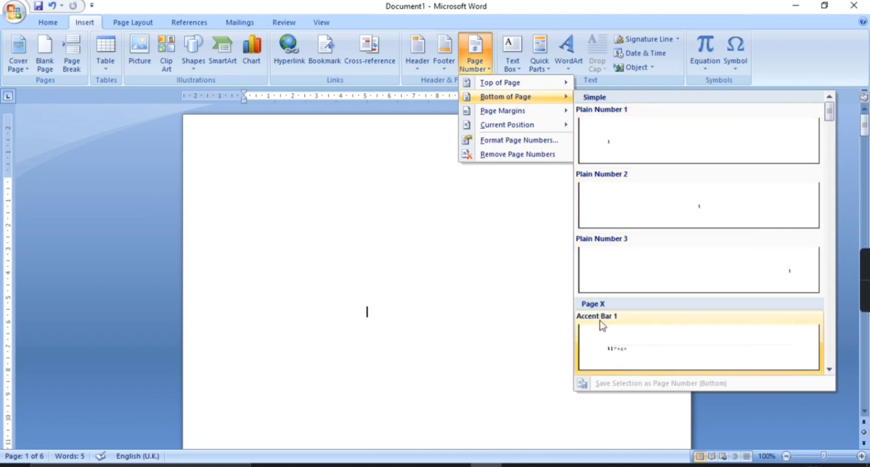
pyautogui.click(608, 343)
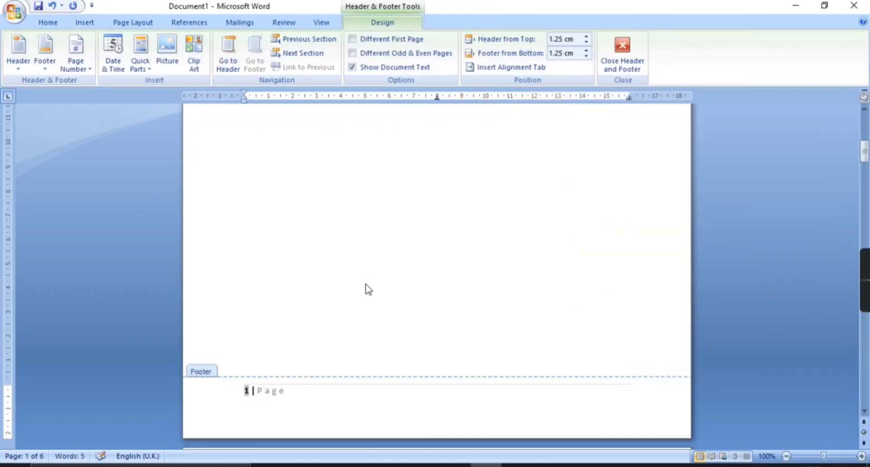
pyautogui.doubleClick(368, 289)
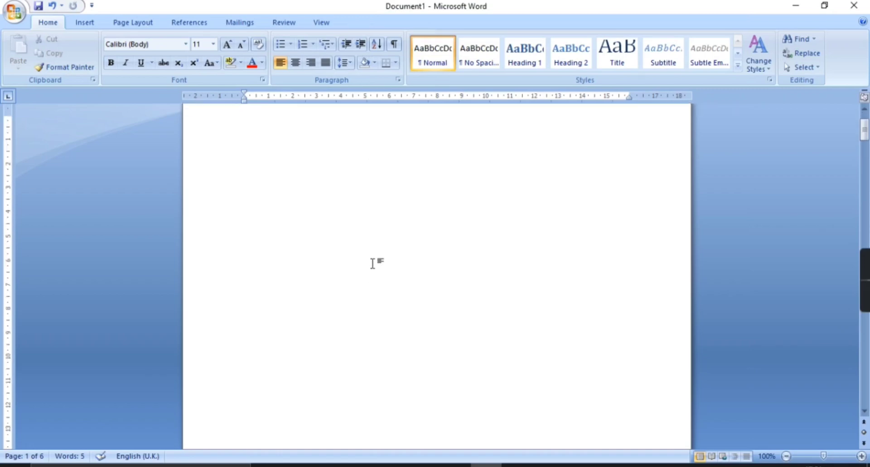
pyautogui.scroll(-10, 372, 263)
pyautogui.scroll(-8, 372, 263)
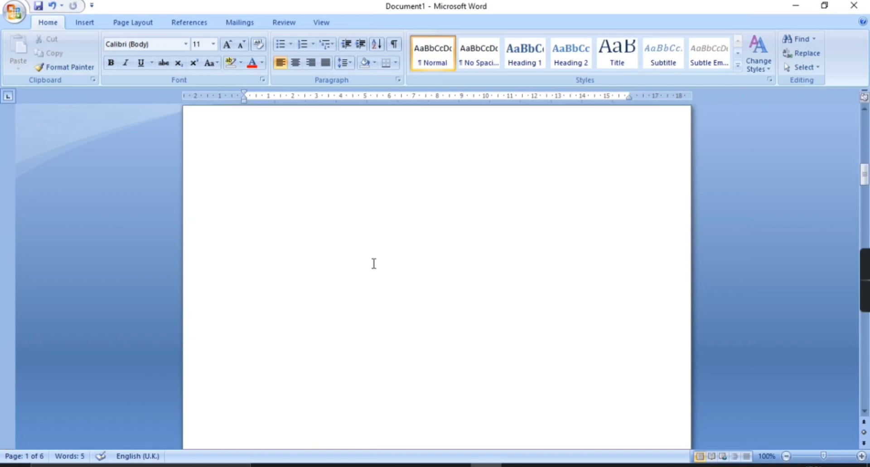
pyautogui.scroll(-3, 375, 267)
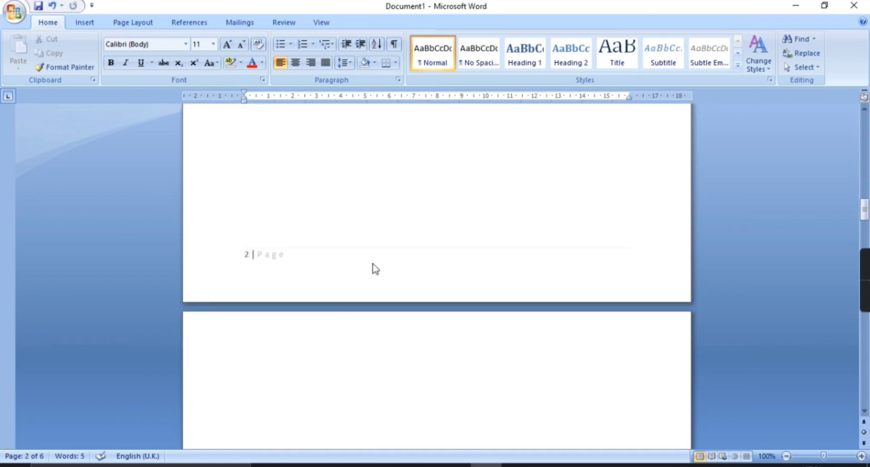
pyautogui.scroll(-5, 373, 265)
pyautogui.scroll(-3, 373, 262)
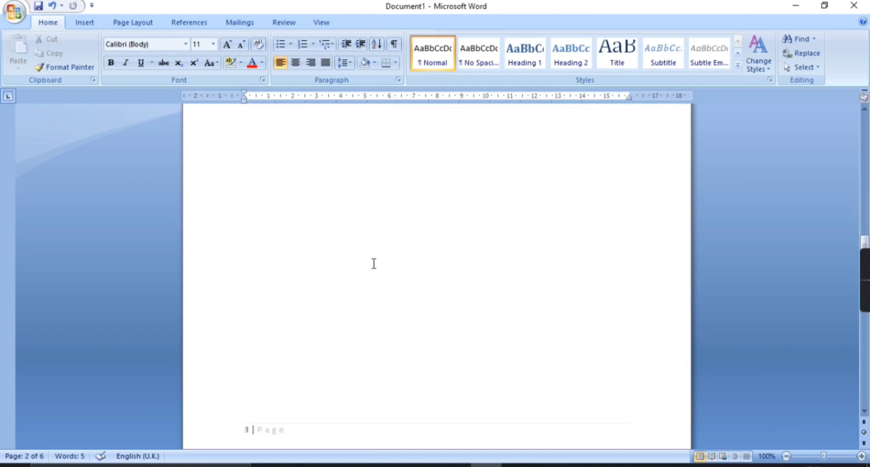
pyautogui.scroll(-3, 373, 264)
pyautogui.scroll(3, 374, 264)
pyautogui.scroll(5, 373, 263)
pyautogui.scroll(4, 373, 263)
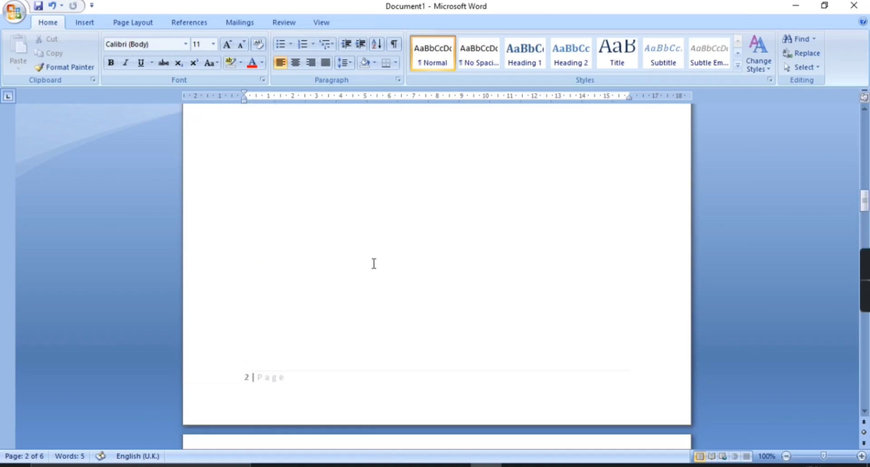
pyautogui.scroll(2, 374, 264)
pyautogui.scroll(3, 267, 198)
pyautogui.scroll(4, 267, 198)
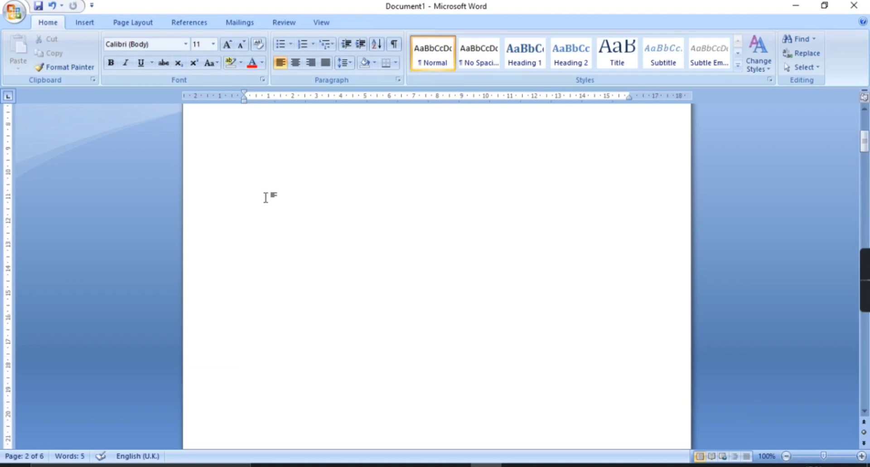
pyautogui.scroll(3, 267, 198)
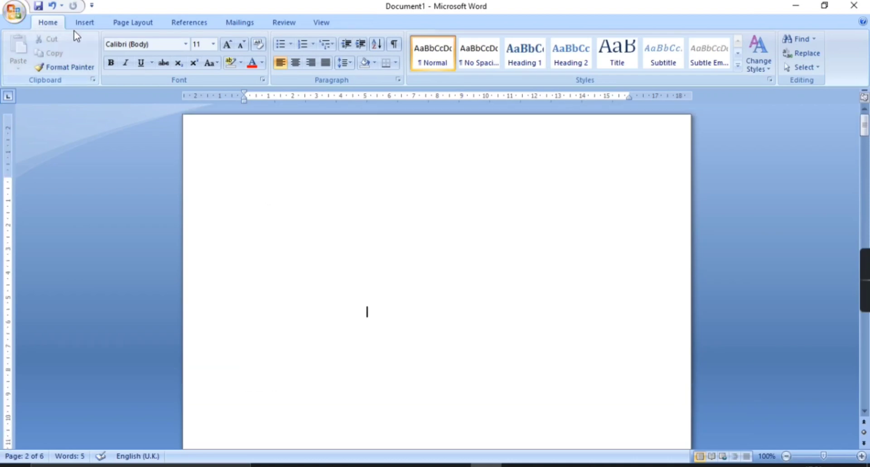
# Switch the footers to Page X of Y Bold Numbers 1 and check 'Page 1 of 6' onward
pyautogui.click(87, 20)
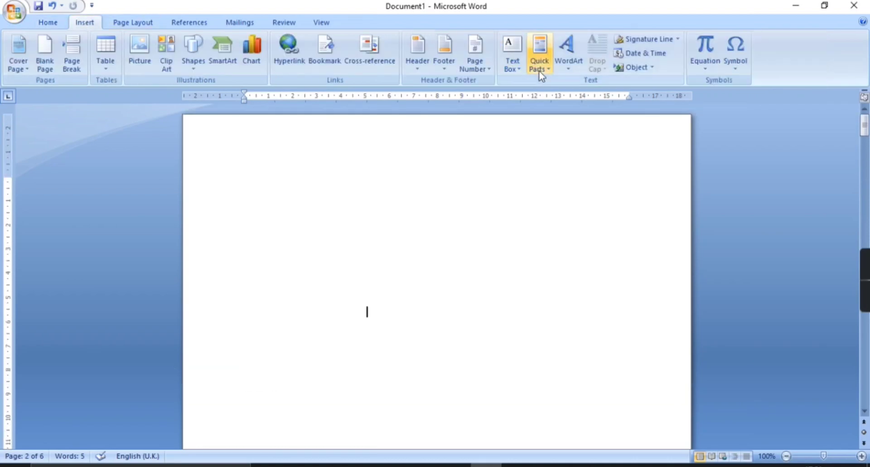
pyautogui.click(467, 67)
pyautogui.moveTo(530, 97)
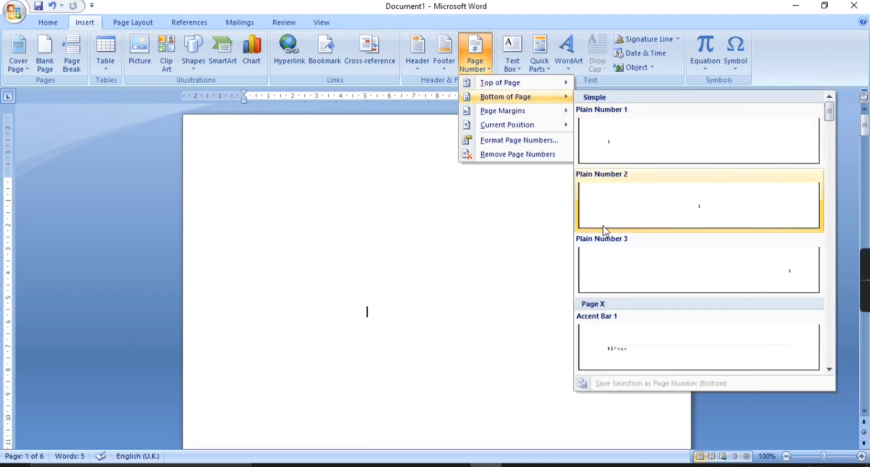
pyautogui.scroll(-5, 606, 228)
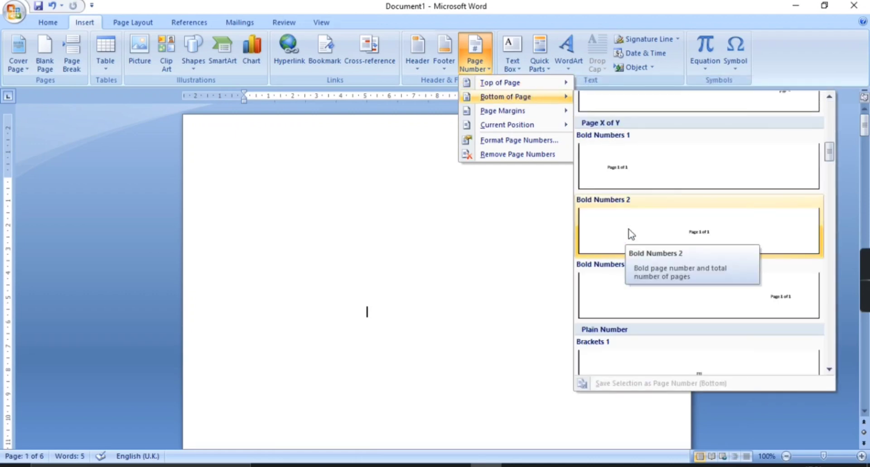
pyautogui.click(632, 171)
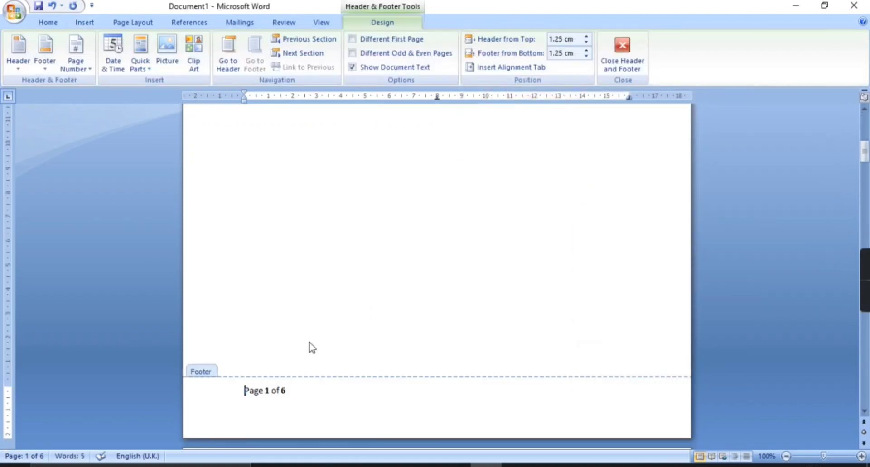
pyautogui.scroll(-4, 530, 355)
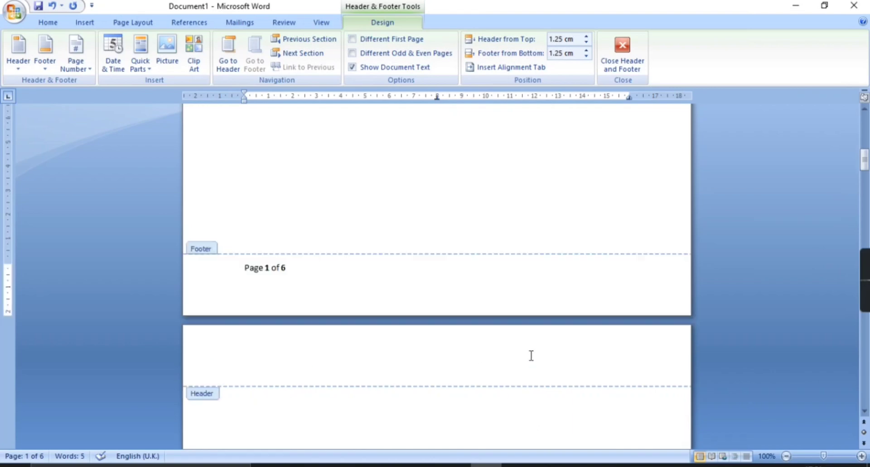
pyautogui.scroll(-2, 530, 355)
pyautogui.scroll(5, 320, 317)
pyautogui.scroll(-4, 258, 323)
pyautogui.scroll(-5, 258, 323)
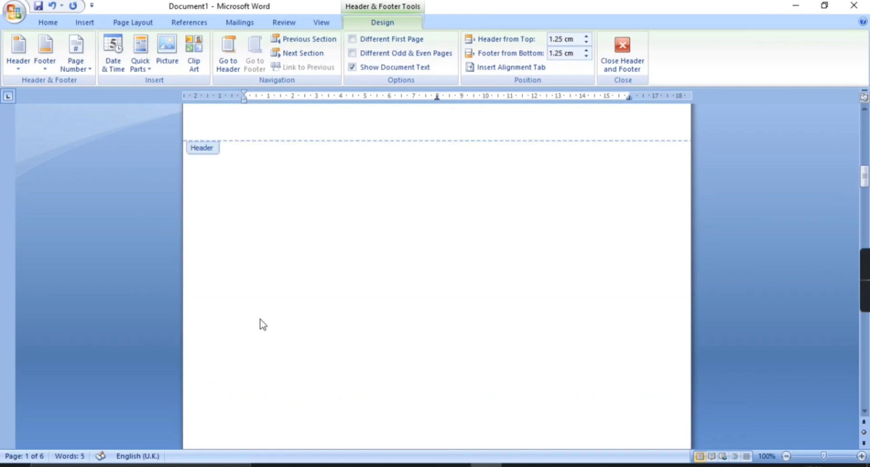
pyautogui.scroll(-2, 260, 324)
pyautogui.scroll(-4, 260, 324)
pyautogui.scroll(-5, 267, 329)
pyautogui.scroll(-5, 277, 337)
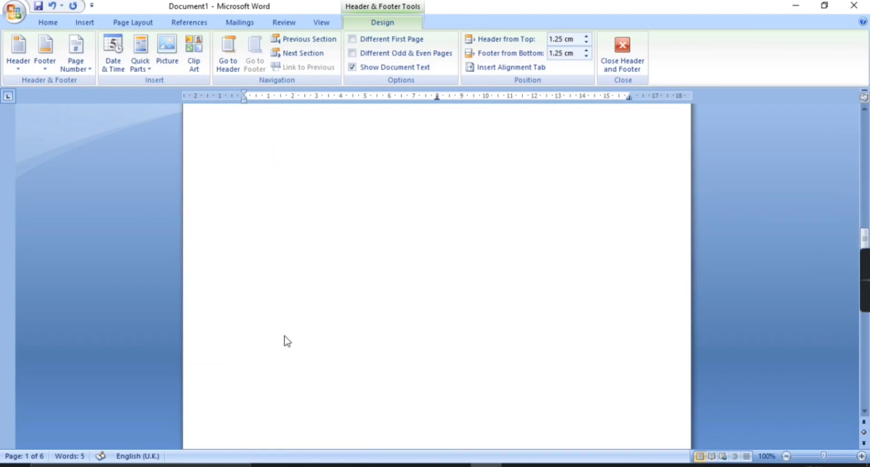
pyautogui.scroll(-5, 283, 341)
pyautogui.scroll(-5, 284, 346)
pyautogui.scroll(-5, 286, 349)
pyautogui.scroll(-5, 285, 349)
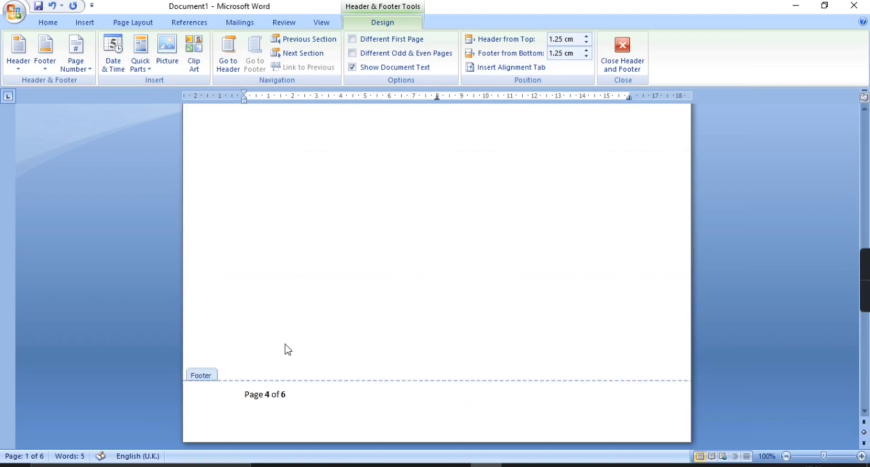
pyautogui.scroll(-7, 285, 349)
pyautogui.scroll(-2, 285, 350)
pyautogui.scroll(5, 285, 345)
pyautogui.scroll(-10, 283, 350)
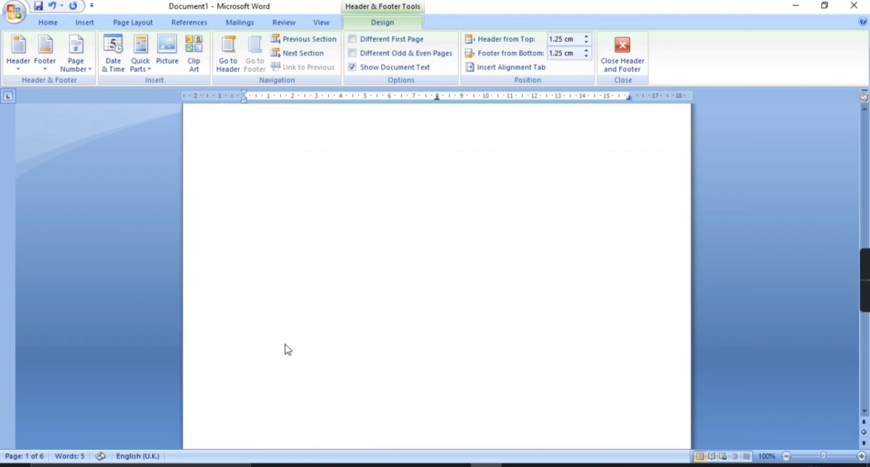
pyautogui.scroll(5, 284, 349)
pyautogui.scroll(-10, 394, 262)
pyautogui.scroll(5, 398, 267)
pyautogui.scroll(3, 398, 267)
pyautogui.scroll(5, 398, 267)
pyautogui.scroll(5, 397, 267)
pyautogui.scroll(2, 397, 268)
# Replace the footer numbers with the Brackets 2 style at the bottom of each page
pyautogui.click(89, 71)
pyautogui.moveTo(129, 97)
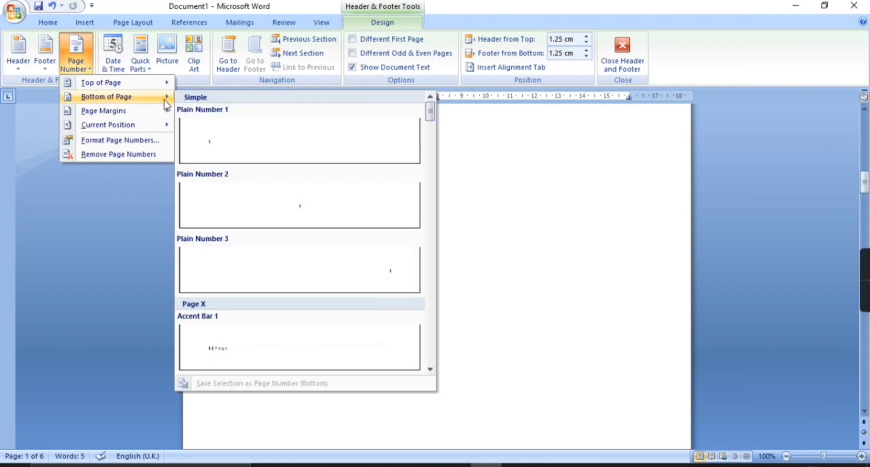
pyautogui.scroll(-5, 266, 259)
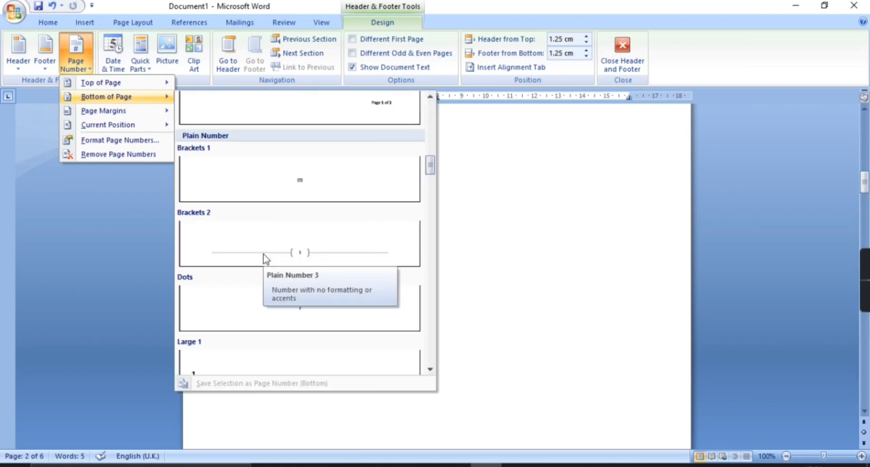
pyautogui.click(326, 252)
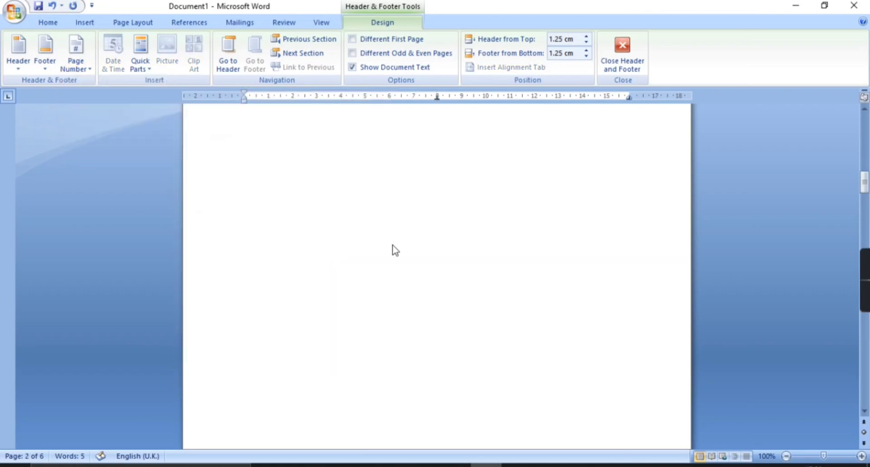
pyautogui.scroll(6, 456, 247)
pyautogui.scroll(7, 455, 246)
pyautogui.scroll(7, 456, 246)
pyautogui.scroll(5, 458, 250)
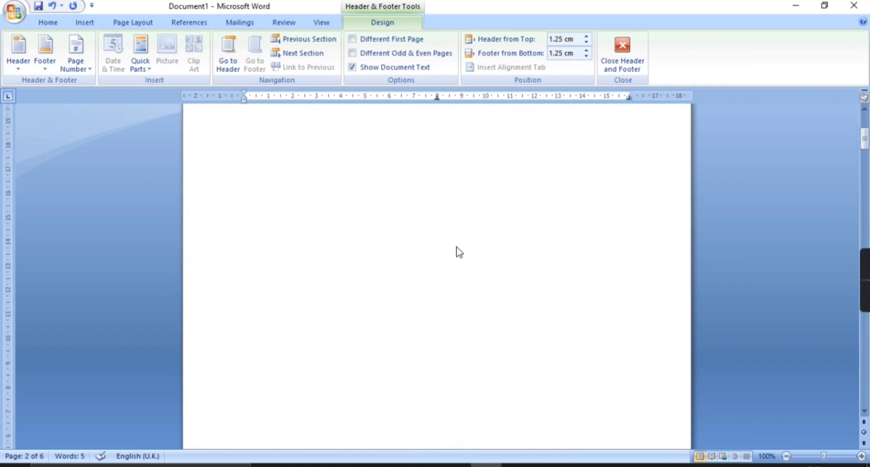
pyautogui.scroll(3, 436, 241)
pyautogui.scroll(2, 434, 239)
pyautogui.scroll(3, 434, 239)
pyautogui.scroll(-3, 434, 239)
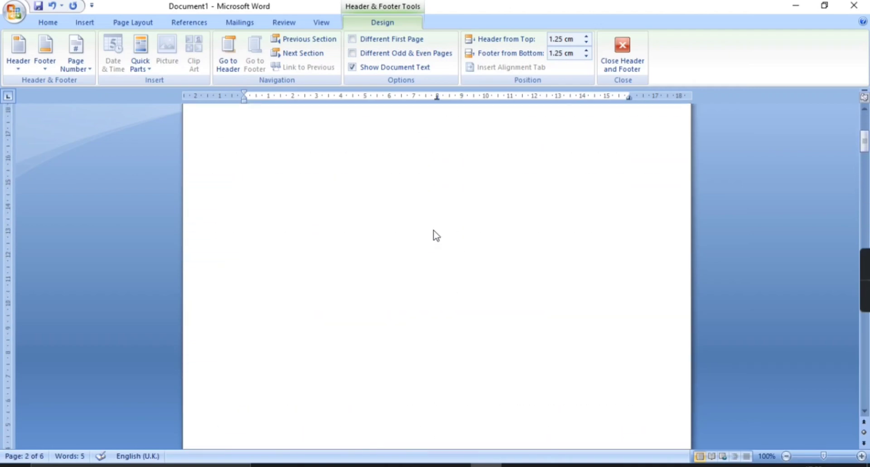
pyautogui.scroll(-3, 434, 236)
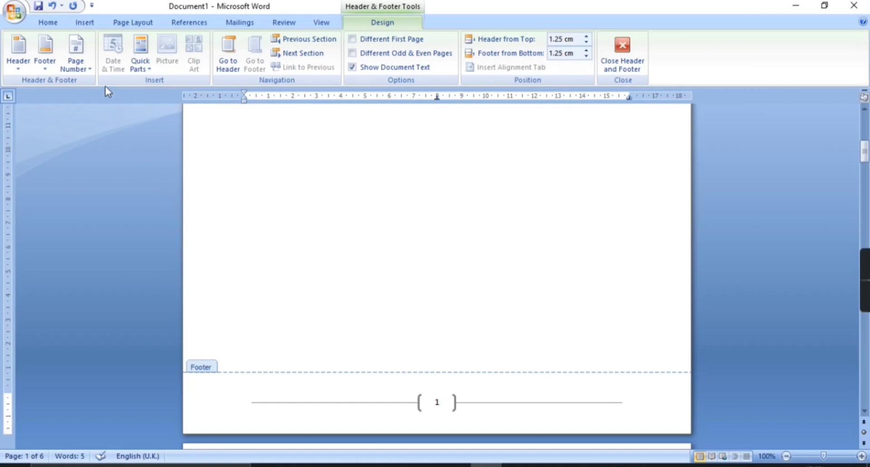
pyautogui.click(83, 71)
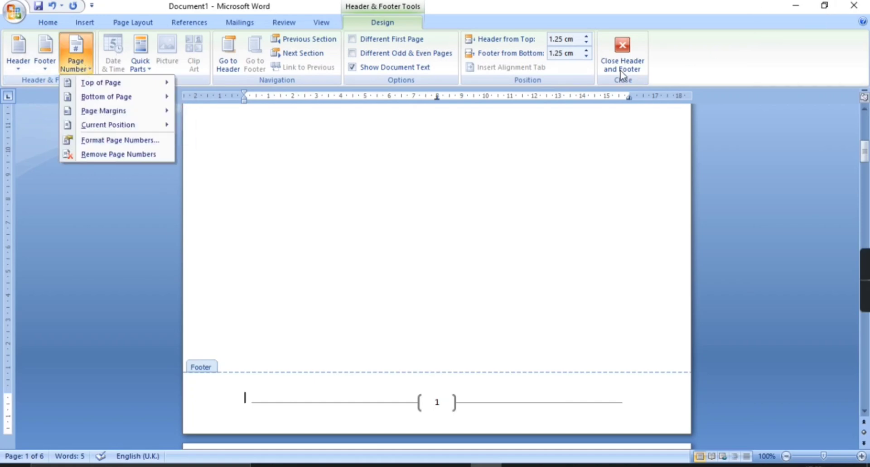
# In Format Page Numbers, set the number format to lowercase roman 'i, ii, iii, …'
pyautogui.doubleClick(482, 297)
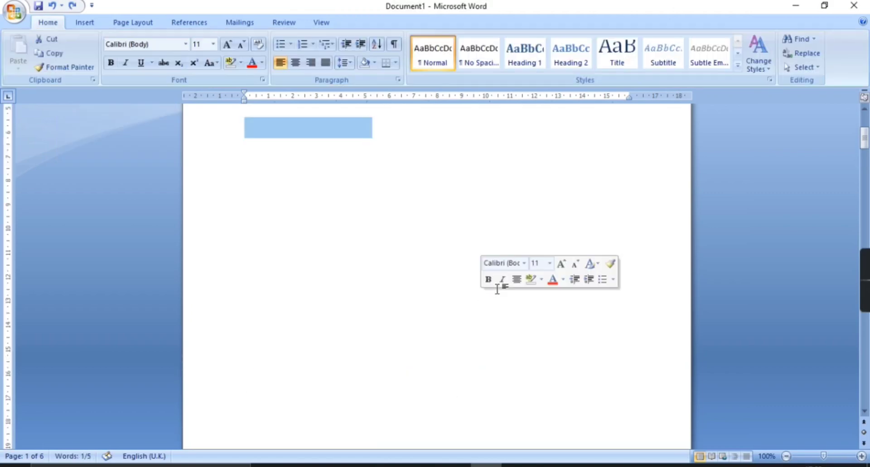
pyautogui.click(84, 22)
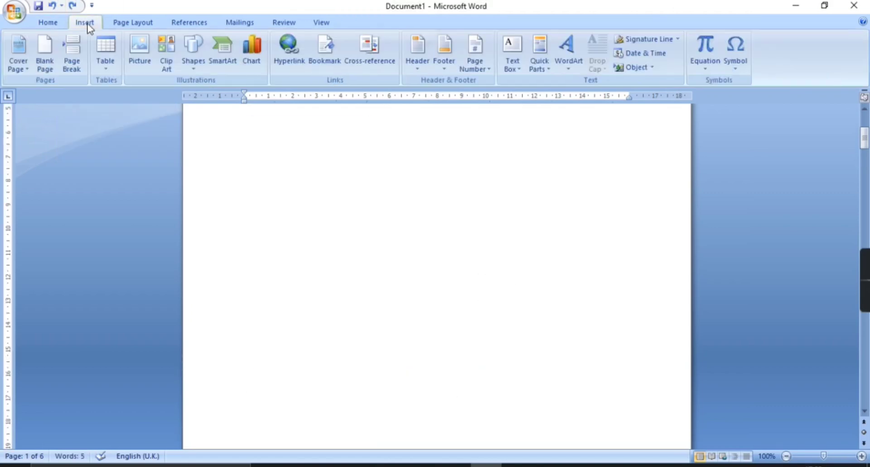
pyautogui.click(510, 68)
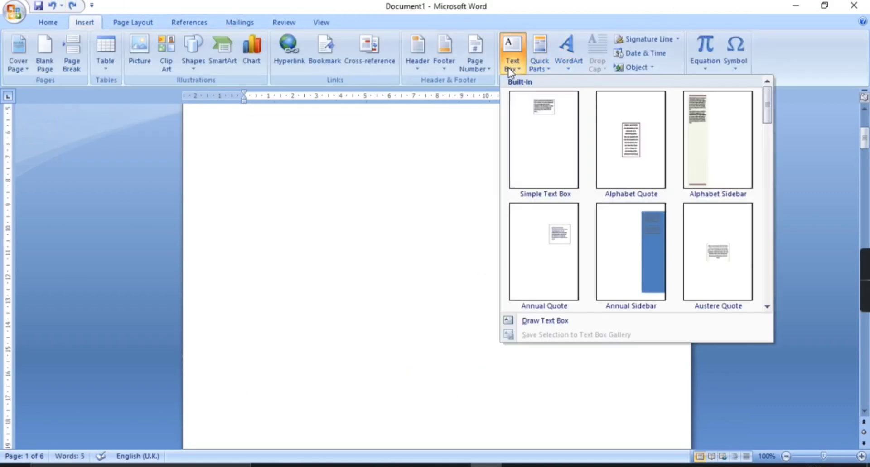
pyautogui.click(487, 67)
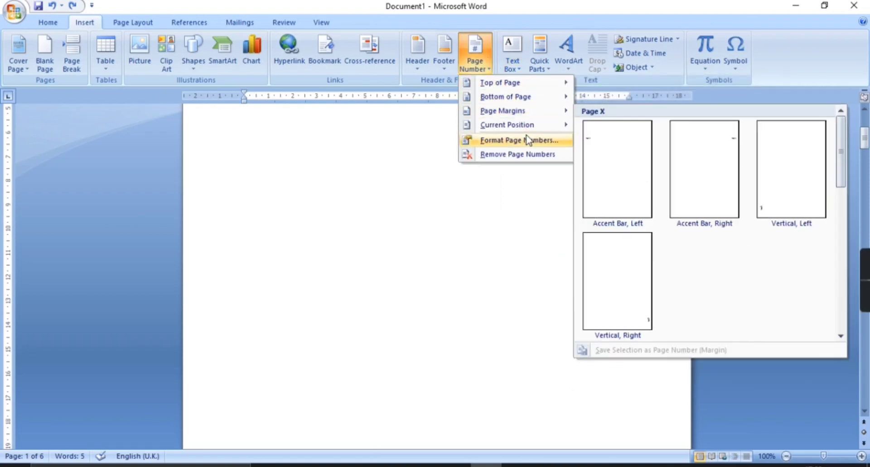
pyautogui.click(525, 136)
pyautogui.click(482, 166)
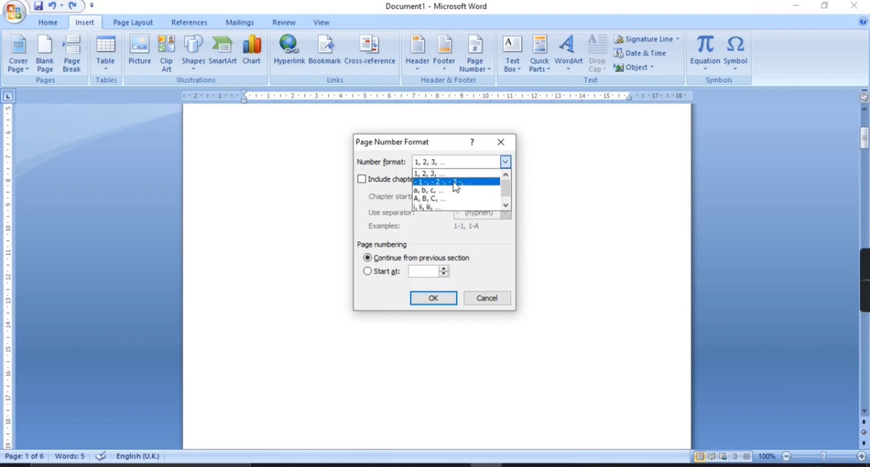
pyautogui.click(432, 206)
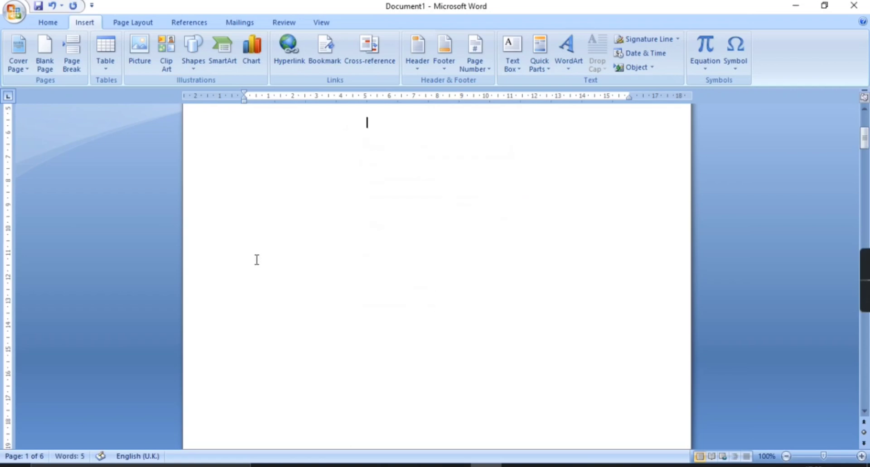
# Scroll down to the footer and open it for editing
pyautogui.scroll(-10, 261, 254)
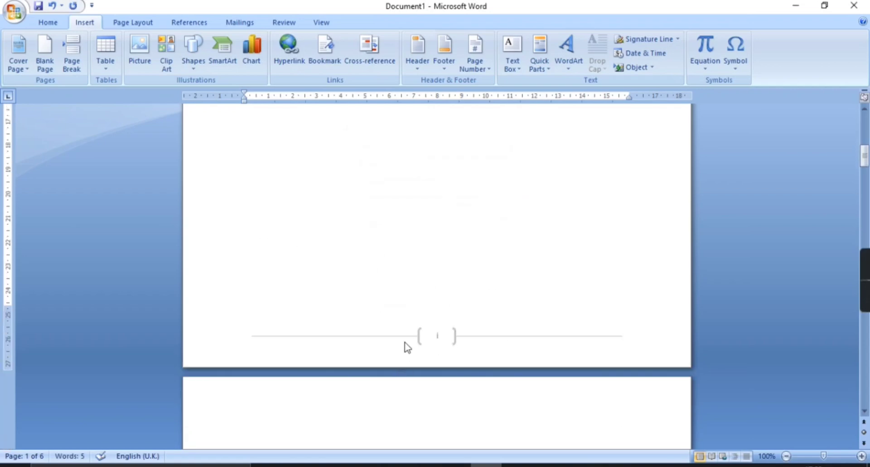
pyautogui.scroll(-5, 415, 332)
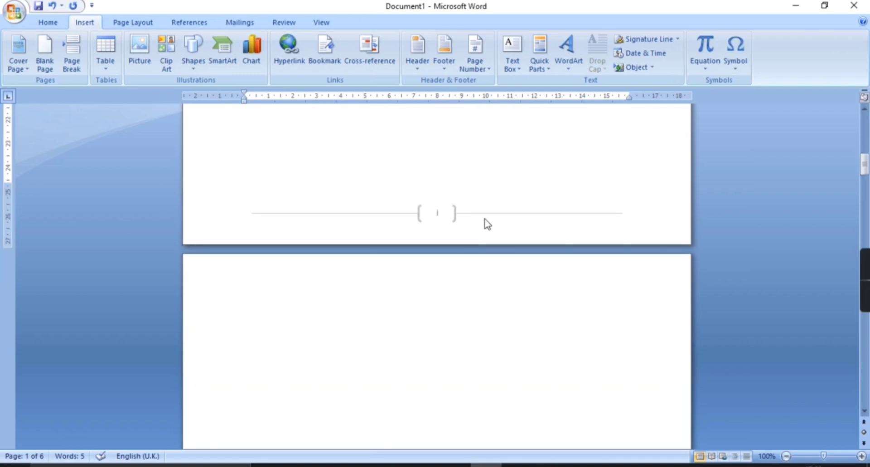
pyautogui.doubleClick(487, 224)
# Scroll through the pages to check the footers read lowercase roman numerals i, ii, iii
pyautogui.scroll(-6, 394, 277)
pyautogui.scroll(-3, 396, 267)
pyautogui.scroll(-3, 401, 263)
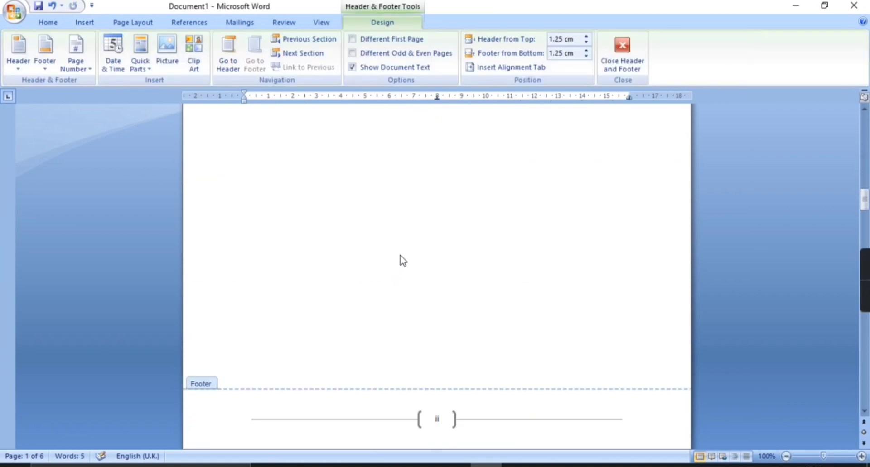
pyautogui.scroll(-1, 403, 260)
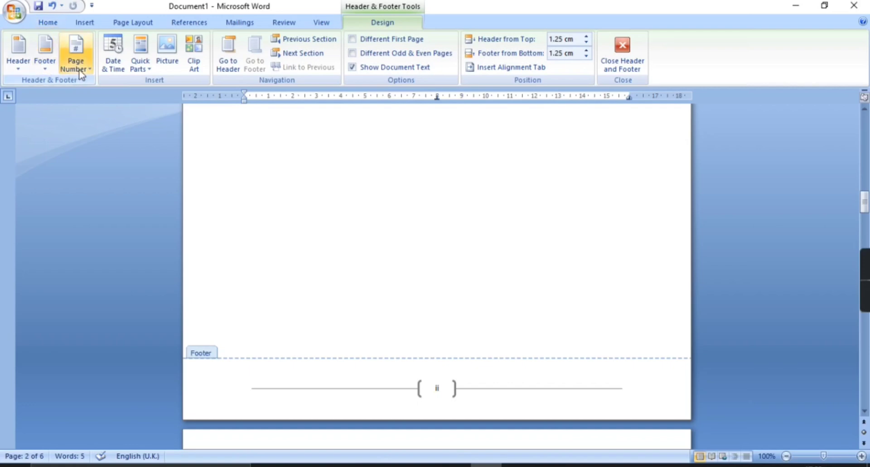
pyautogui.scroll(-4, 414, 371)
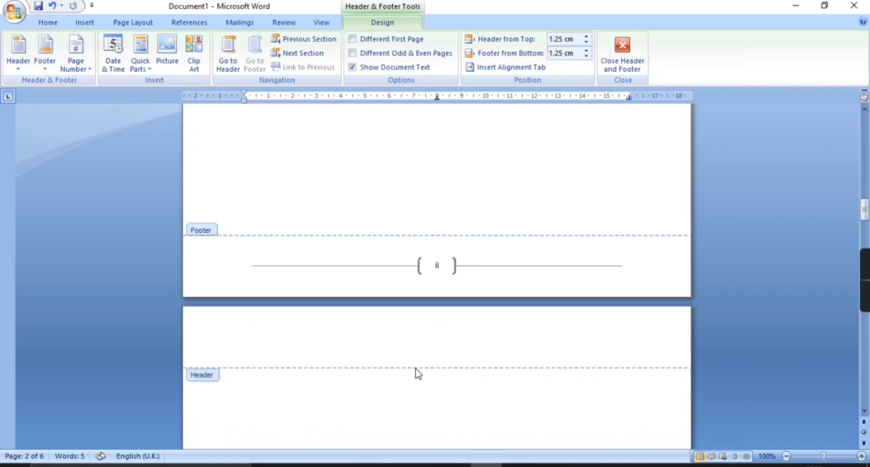
pyautogui.scroll(-3, 415, 372)
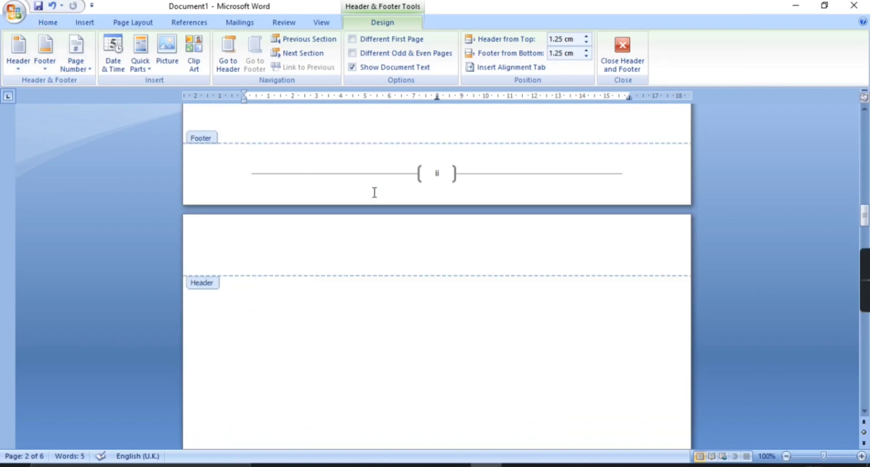
pyautogui.scroll(-4, 374, 195)
pyautogui.scroll(-5, 374, 202)
pyautogui.scroll(-4, 375, 202)
pyautogui.scroll(-5, 378, 204)
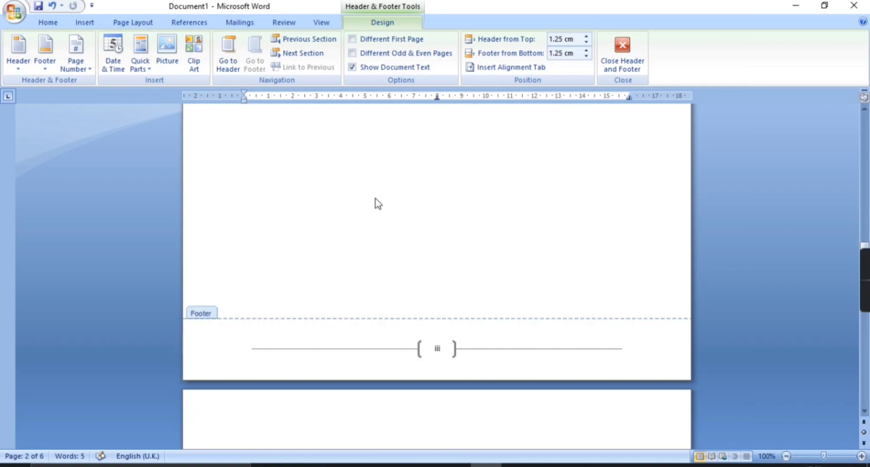
pyautogui.scroll(-1, 377, 202)
pyautogui.scroll(-2, 430, 239)
pyautogui.scroll(-2, 431, 239)
pyautogui.scroll(-4, 434, 243)
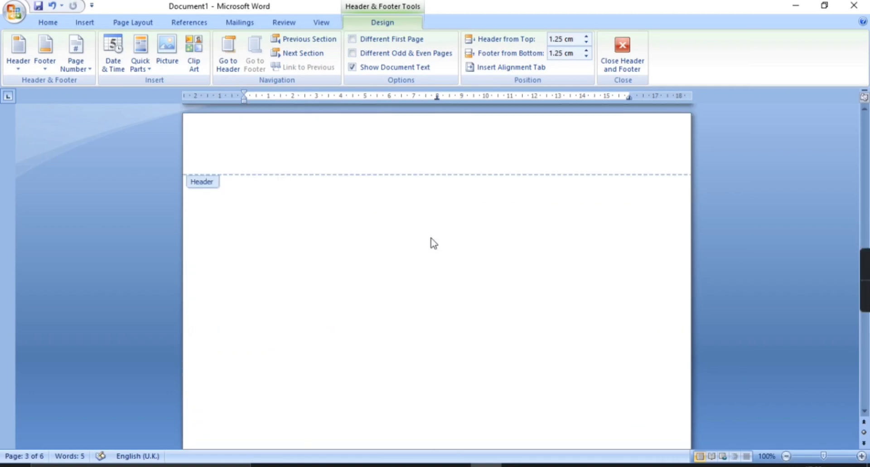
pyautogui.scroll(-6, 433, 243)
pyautogui.scroll(-4, 433, 240)
pyautogui.scroll(-3, 432, 238)
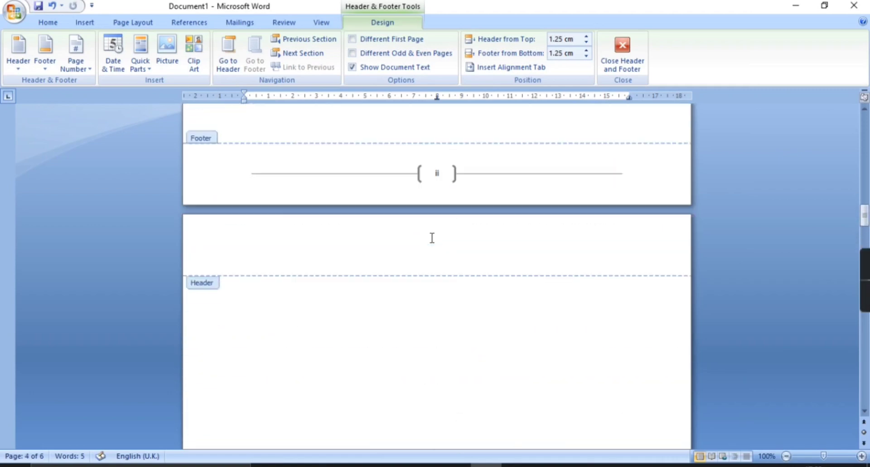
pyautogui.scroll(1, 432, 238)
pyautogui.scroll(8, 430, 242)
pyautogui.scroll(4, 431, 242)
pyautogui.scroll(6, 532, 166)
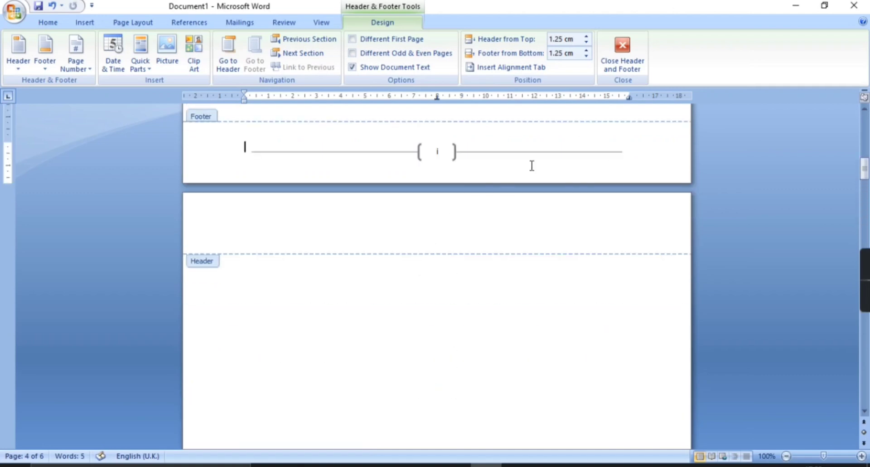
# Remove all page numbers from the footers and close footer editing, returning to page 1's body
pyautogui.click(88, 70)
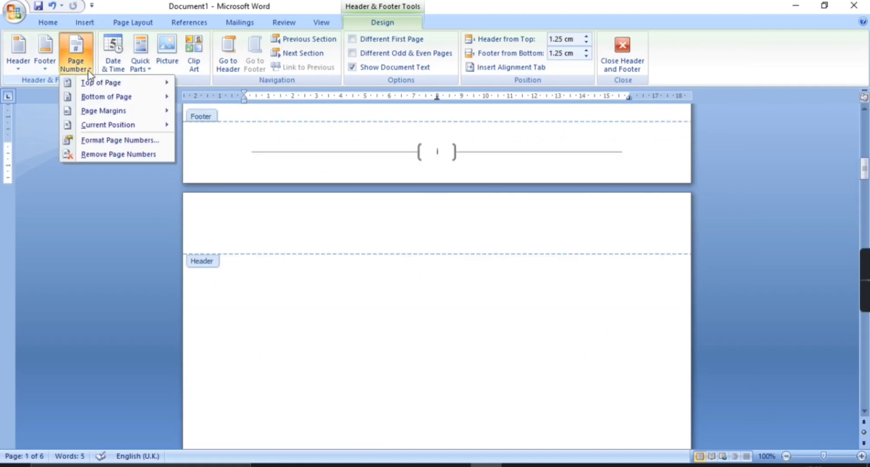
pyautogui.click(119, 152)
pyautogui.doubleClick(386, 285)
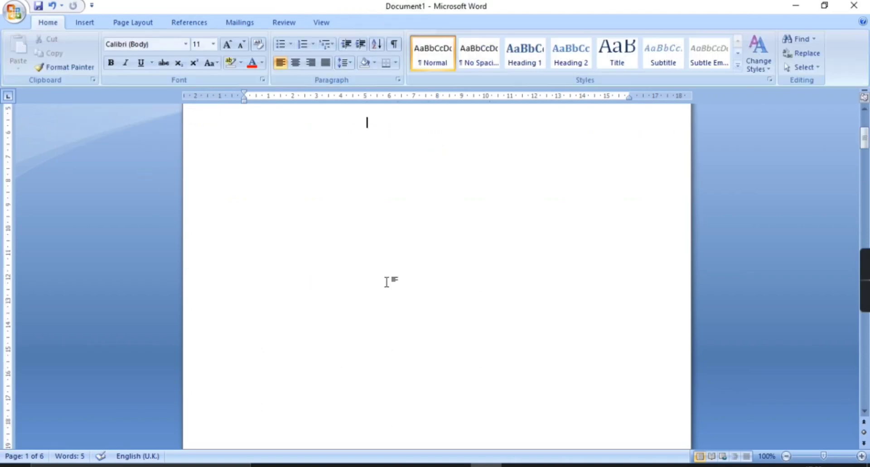